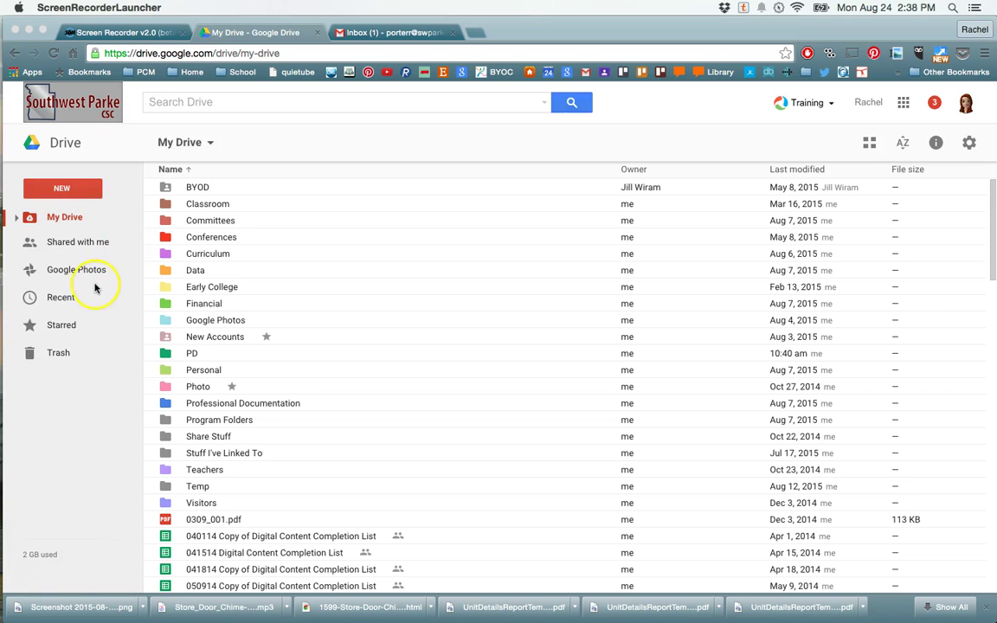
{"action": "left_click", "coordinate": [62, 189]}
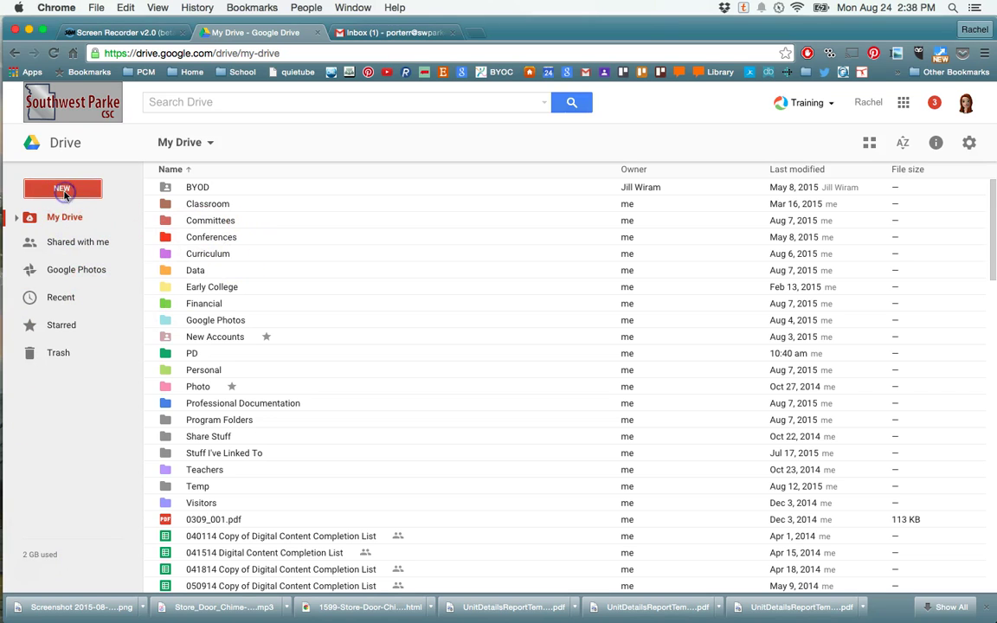
{"action": "left_click", "coordinate": [63, 192]}
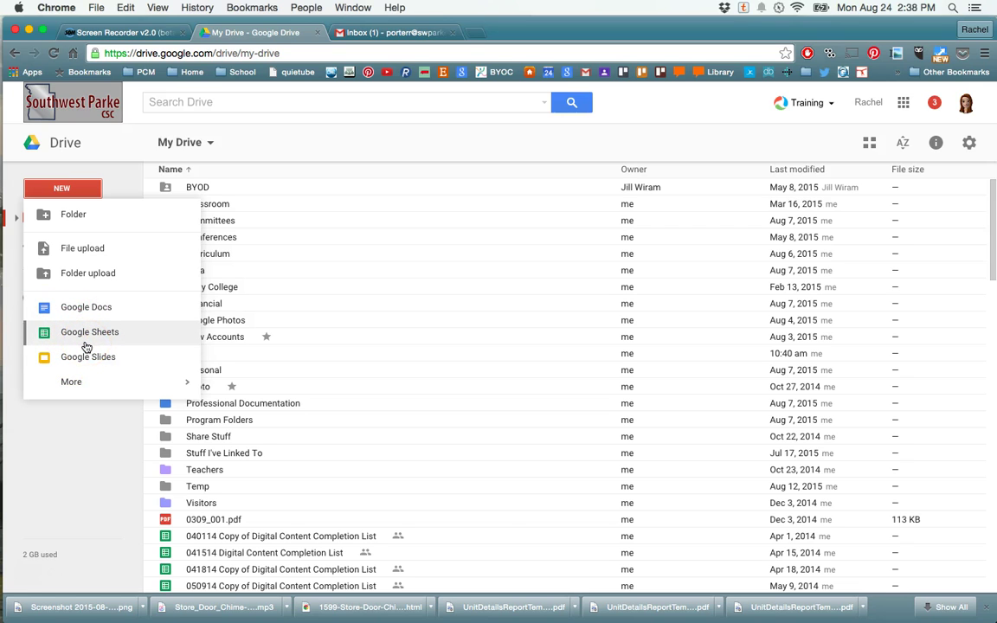
{"action": "left_click", "coordinate": [68, 251]}
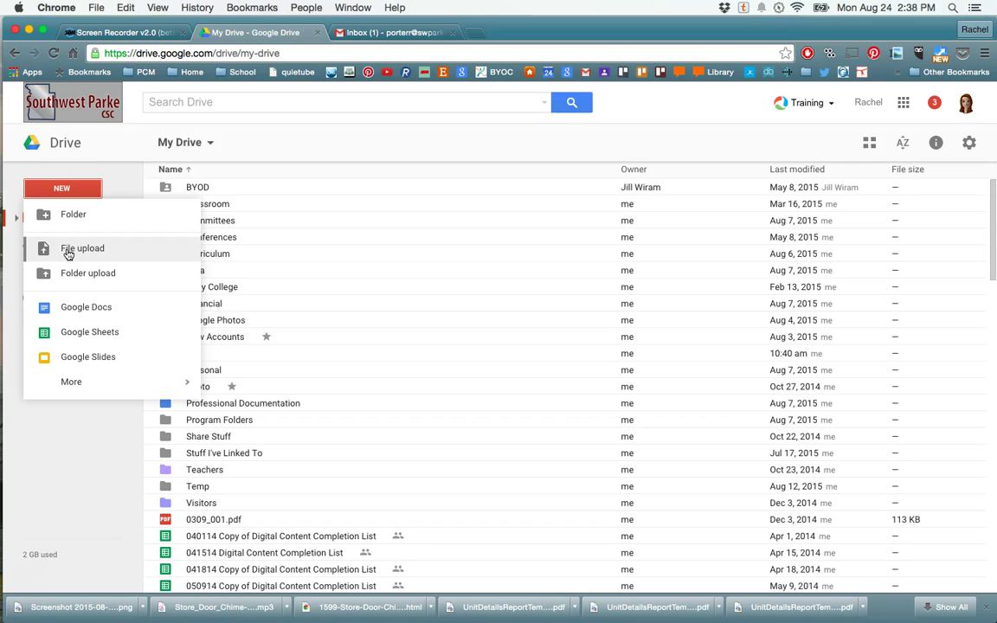
{"action": "left_click", "coordinate": [67, 252]}
{"action": "left_click", "coordinate": [93, 253]}
{"action": "left_click", "coordinate": [93, 253]}
- Upload the Academic Super Bowl folder from the computer's Documents folder to My Drive
{"action": "left_click", "coordinate": [66, 188]}
{"action": "left_click", "coordinate": [75, 282]}
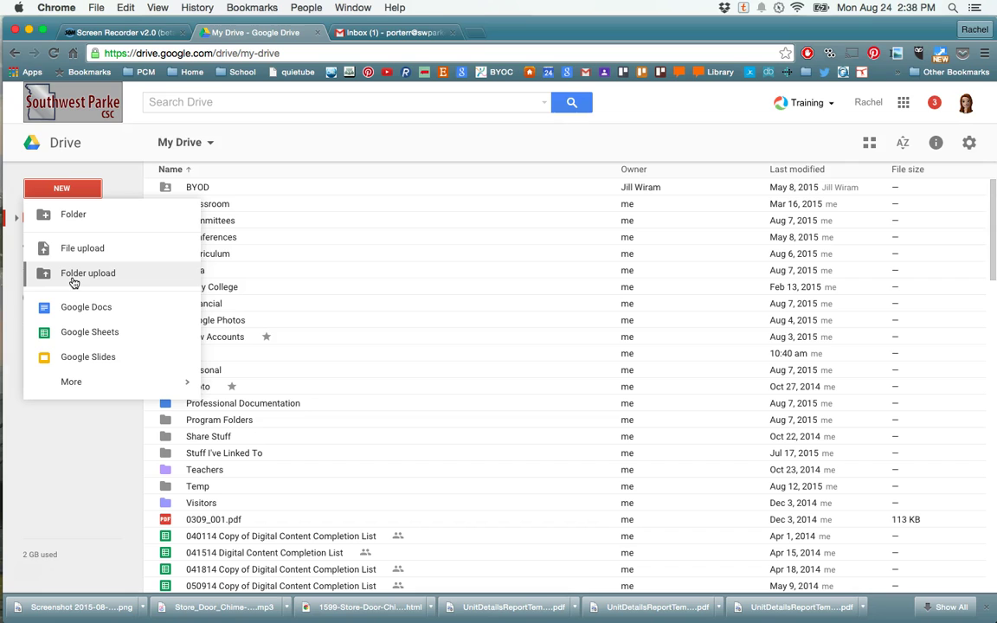
{"action": "left_click", "coordinate": [76, 275]}
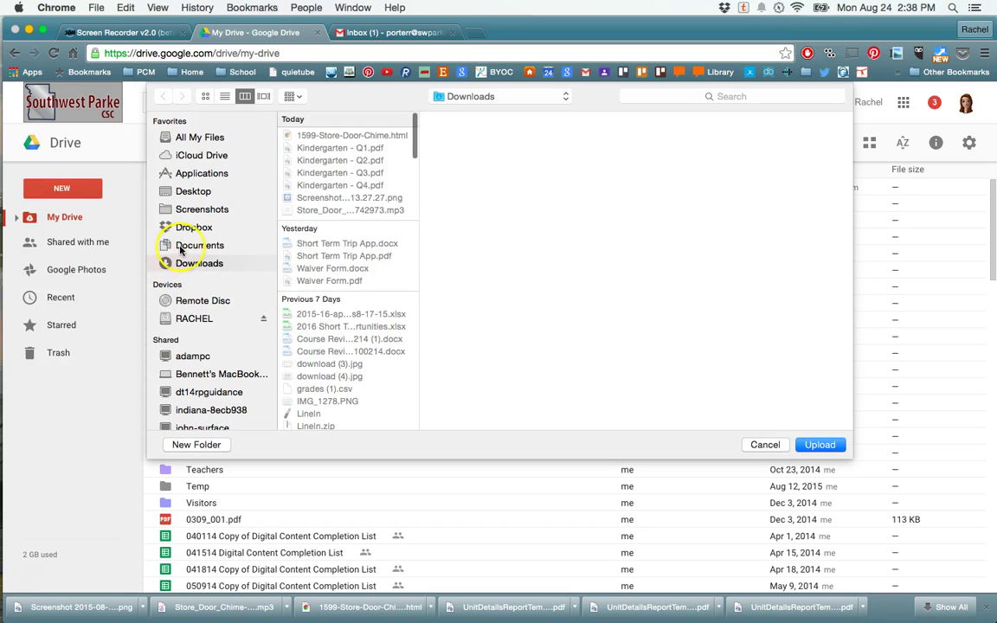
{"action": "left_click", "coordinate": [180, 248]}
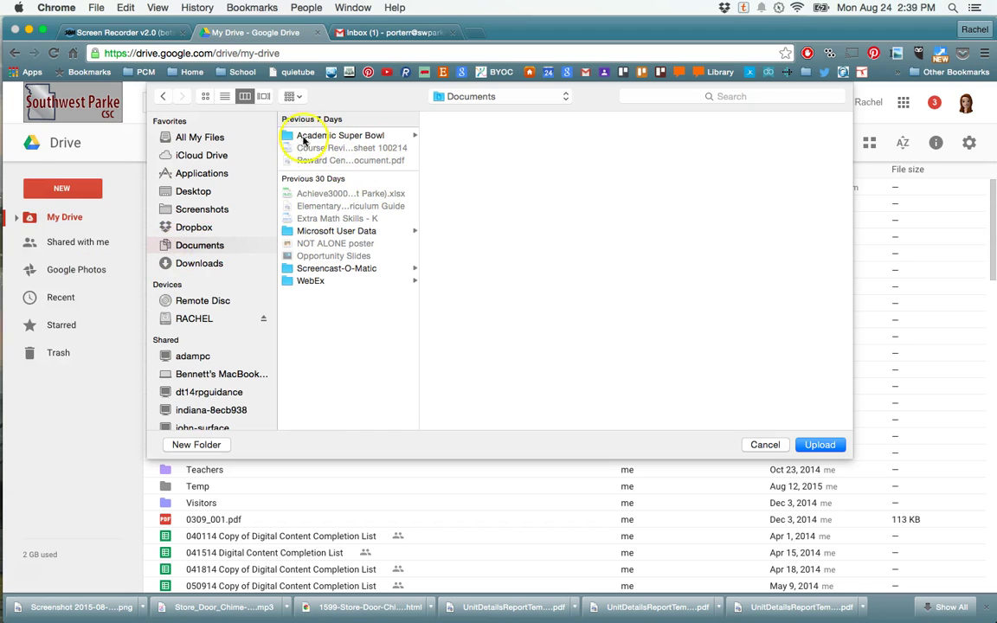
{"action": "left_click", "coordinate": [303, 136]}
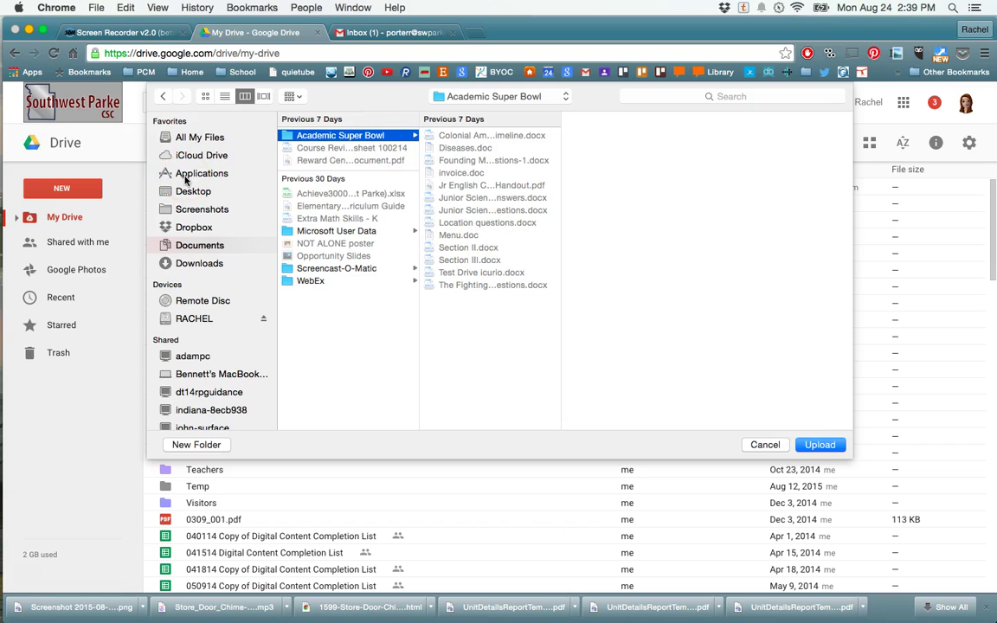
{"action": "left_click", "coordinate": [822, 445]}
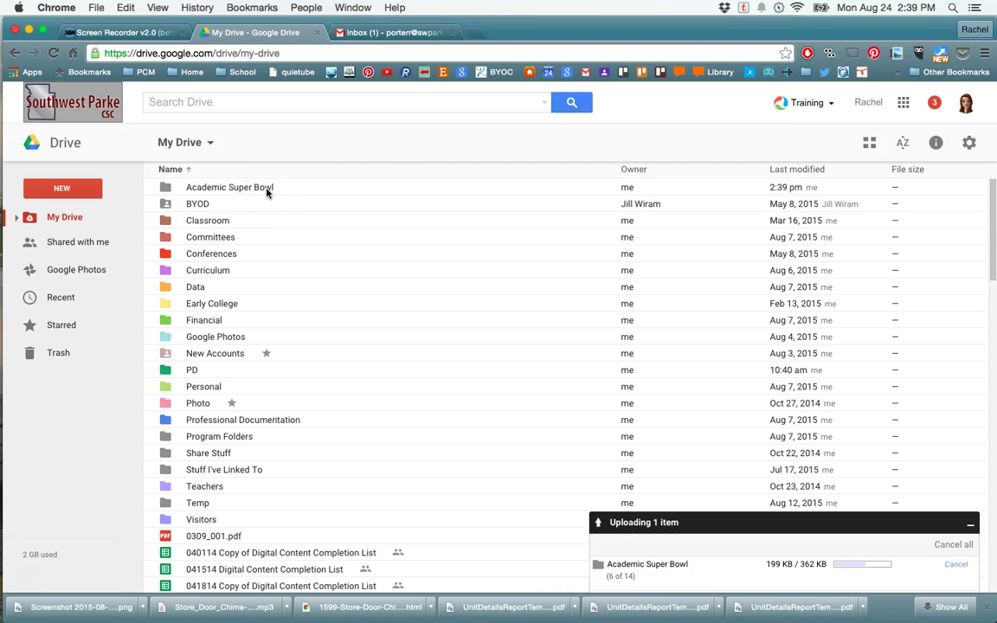
{"action": "left_click", "coordinate": [717, 576]}
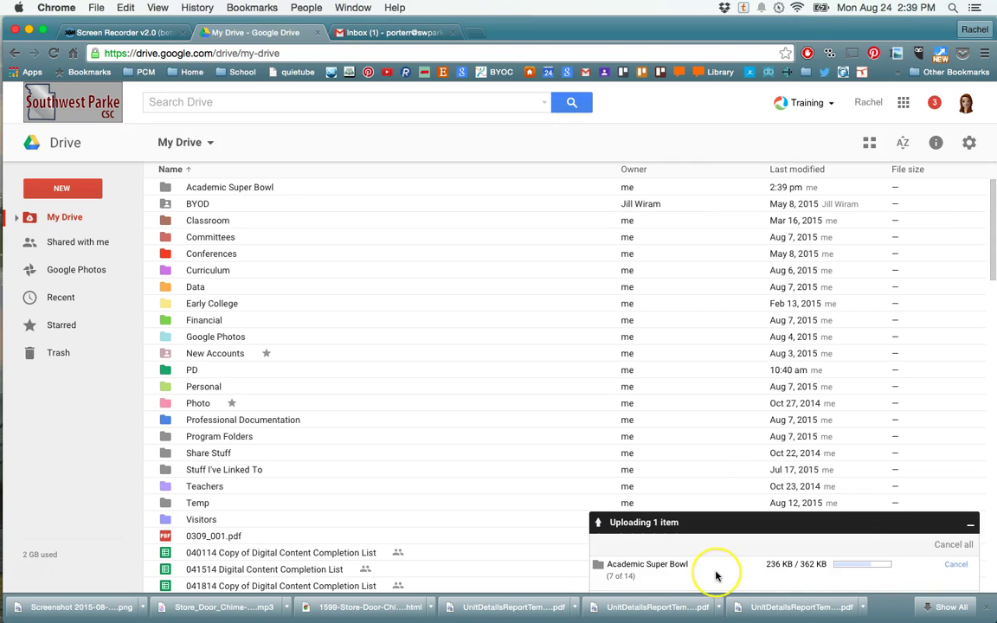
{"action": "left_click", "coordinate": [683, 563]}
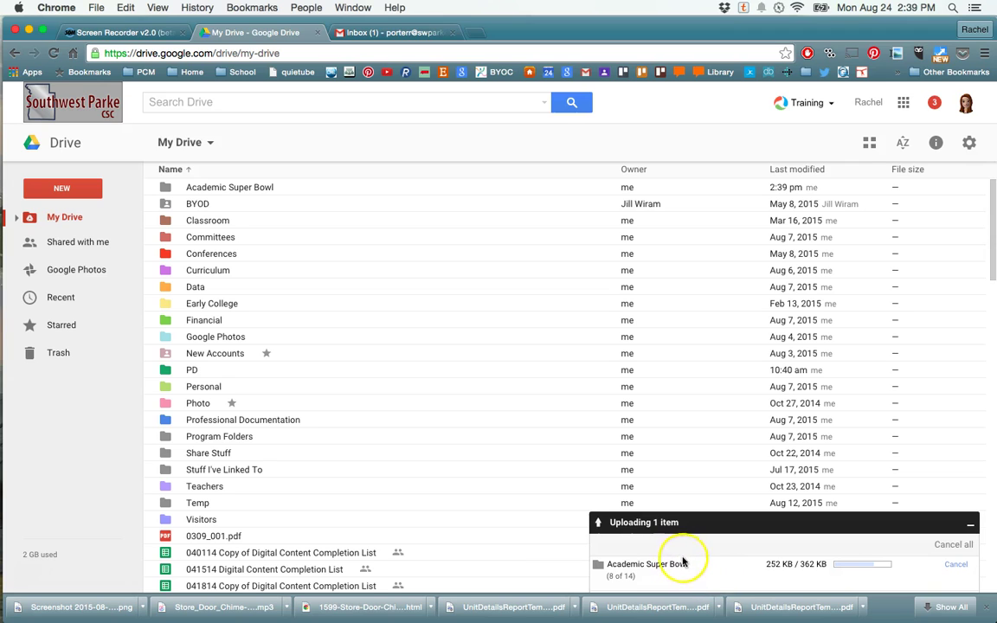
{"action": "left_click", "coordinate": [52, 191]}
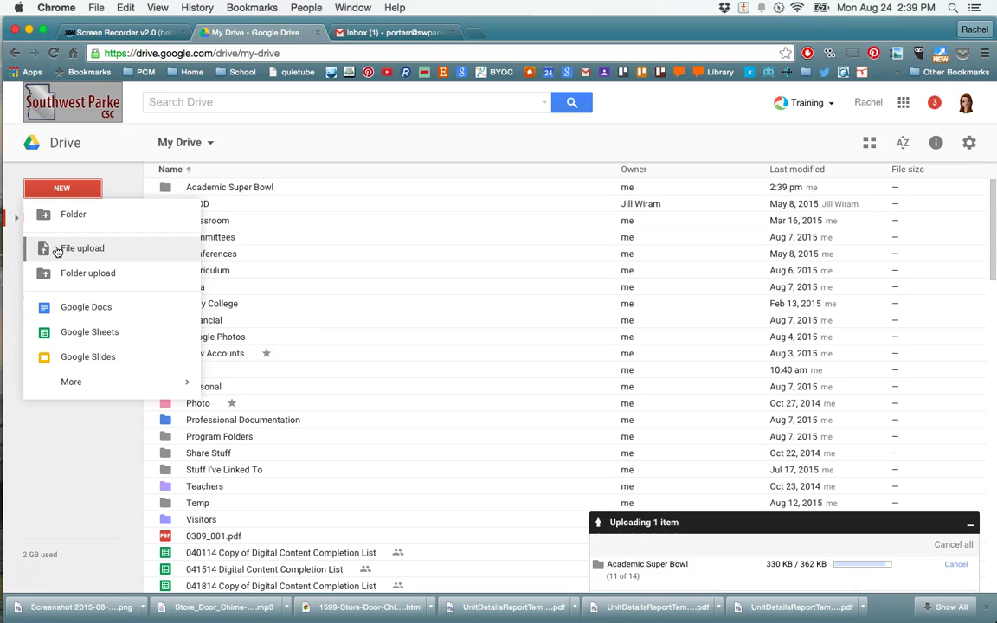
{"action": "left_click", "coordinate": [122, 185]}
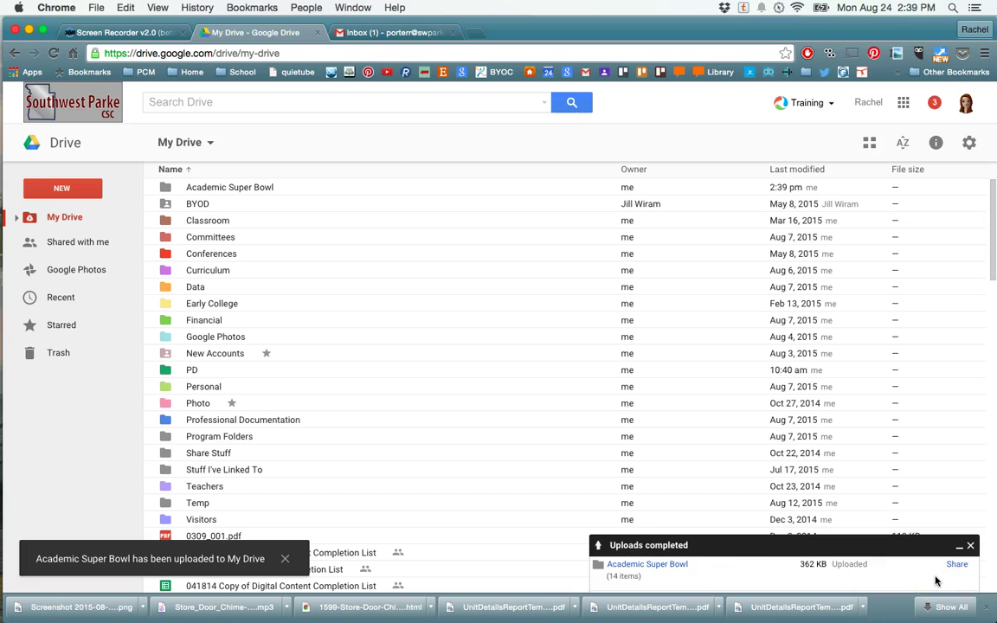
- Dismiss the upload notices and open the uploaded Academic Super Bowl folder
{"action": "left_click", "coordinate": [970, 546]}
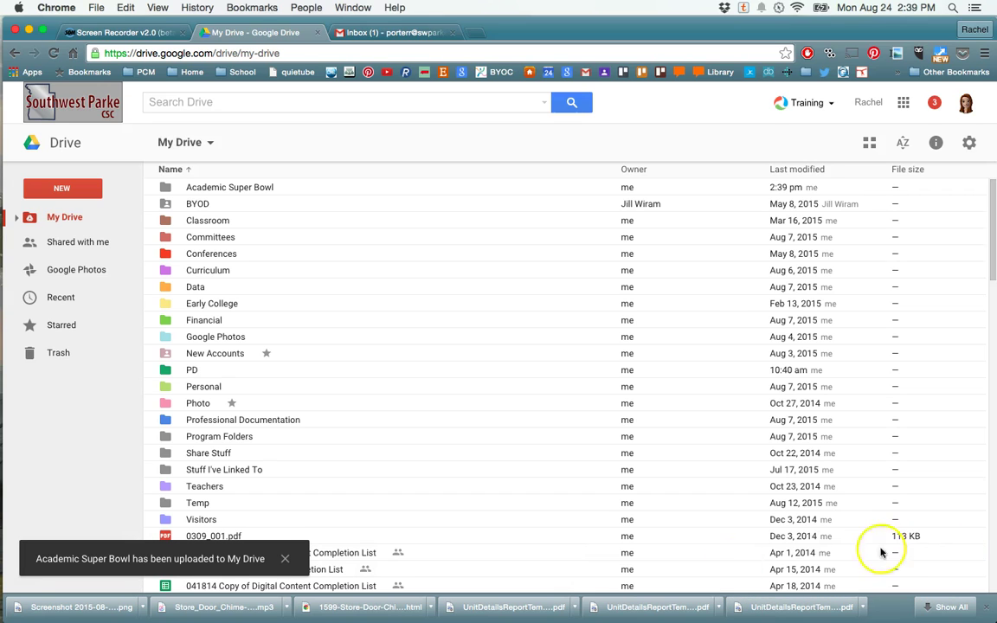
{"action": "left_click", "coordinate": [285, 558]}
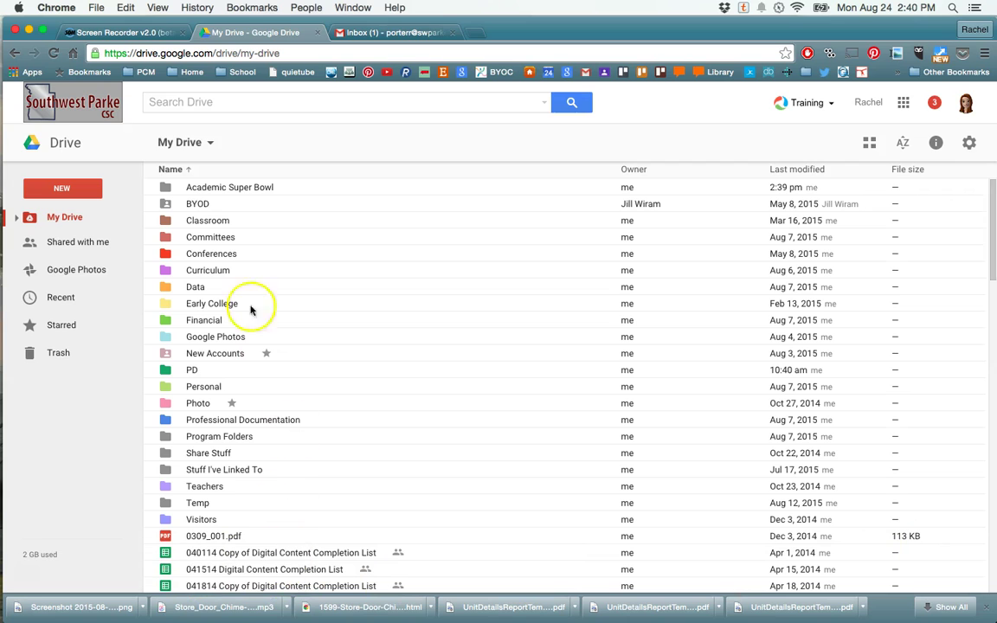
{"action": "double_click", "coordinate": [207, 189]}
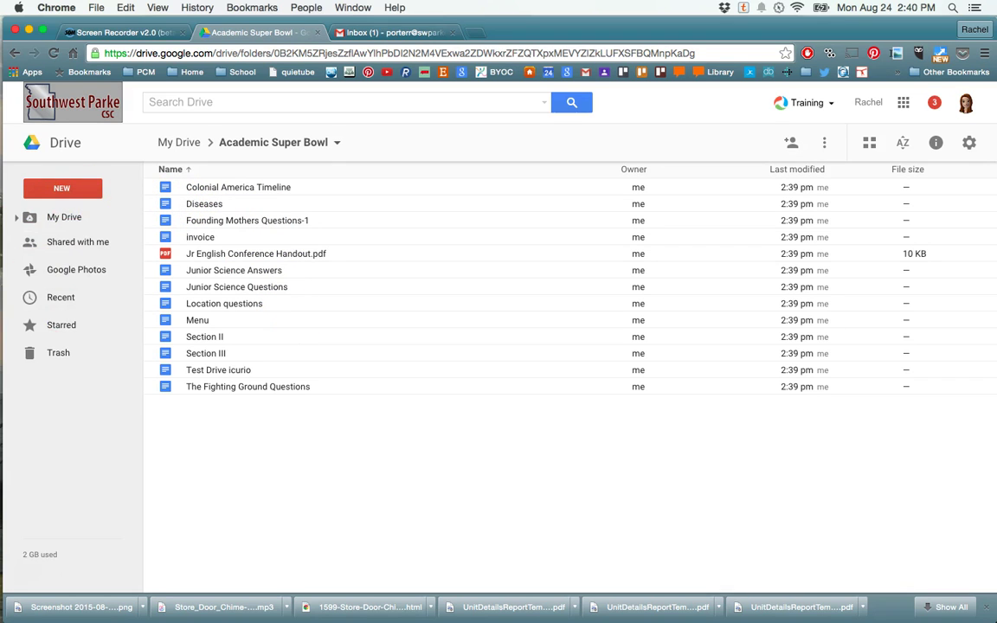
{"action": "left_click", "coordinate": [75, 188]}
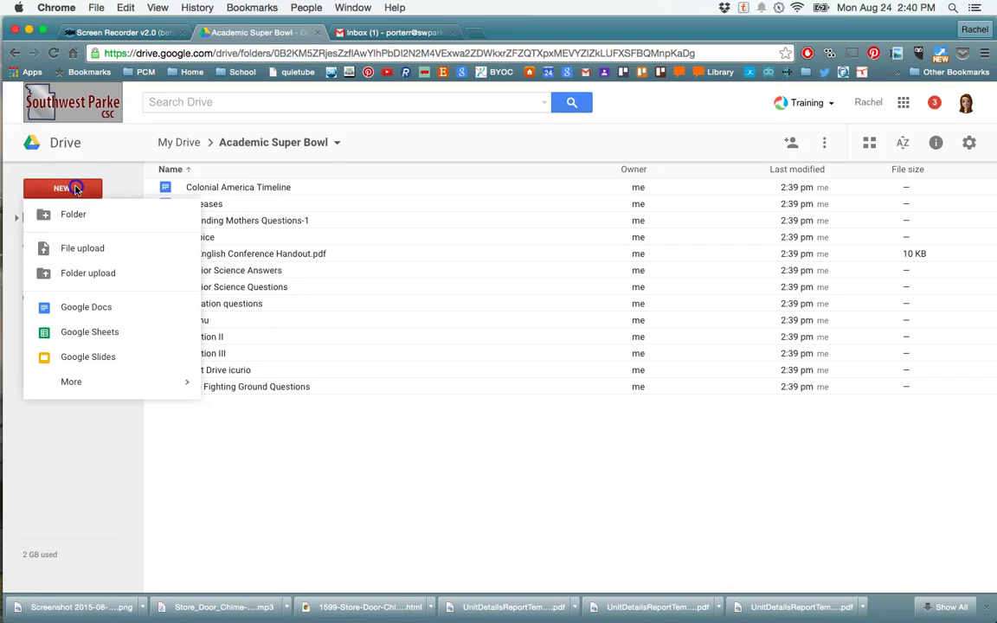
{"action": "left_click", "coordinate": [93, 275]}
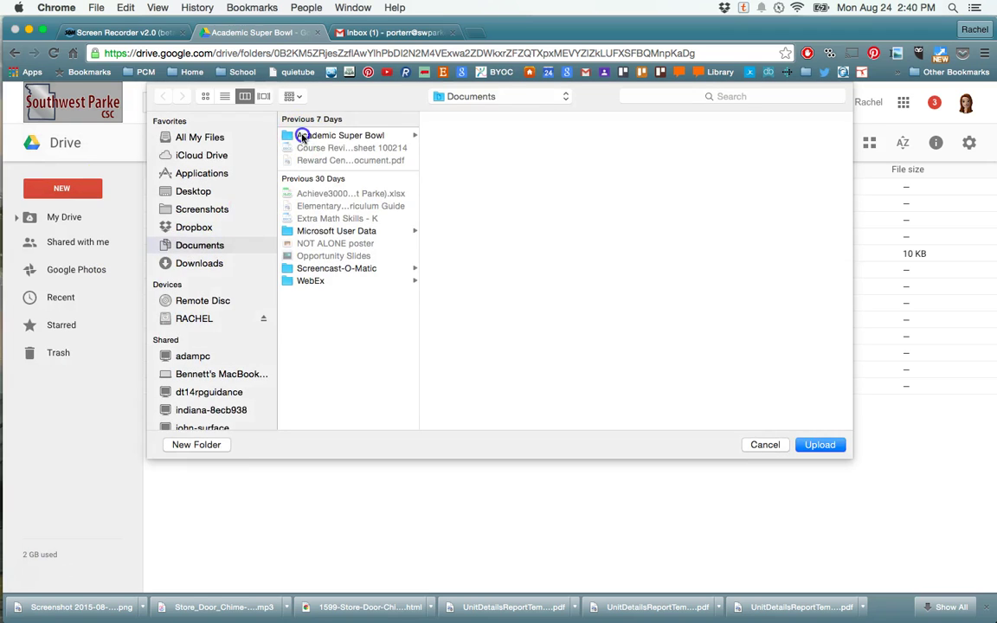
{"action": "left_click", "coordinate": [300, 135]}
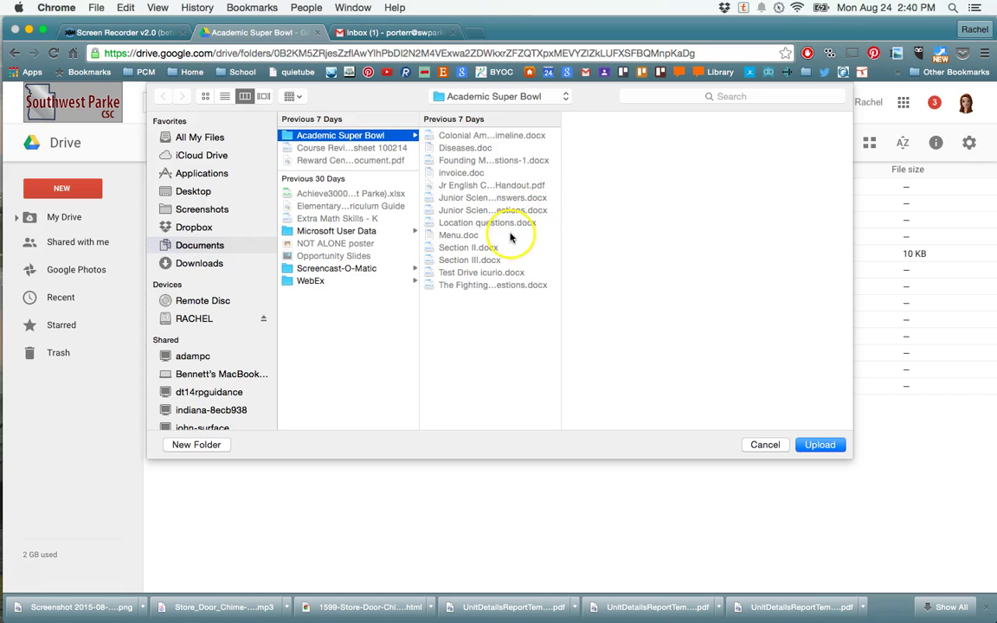
{"action": "left_click", "coordinate": [766, 445]}
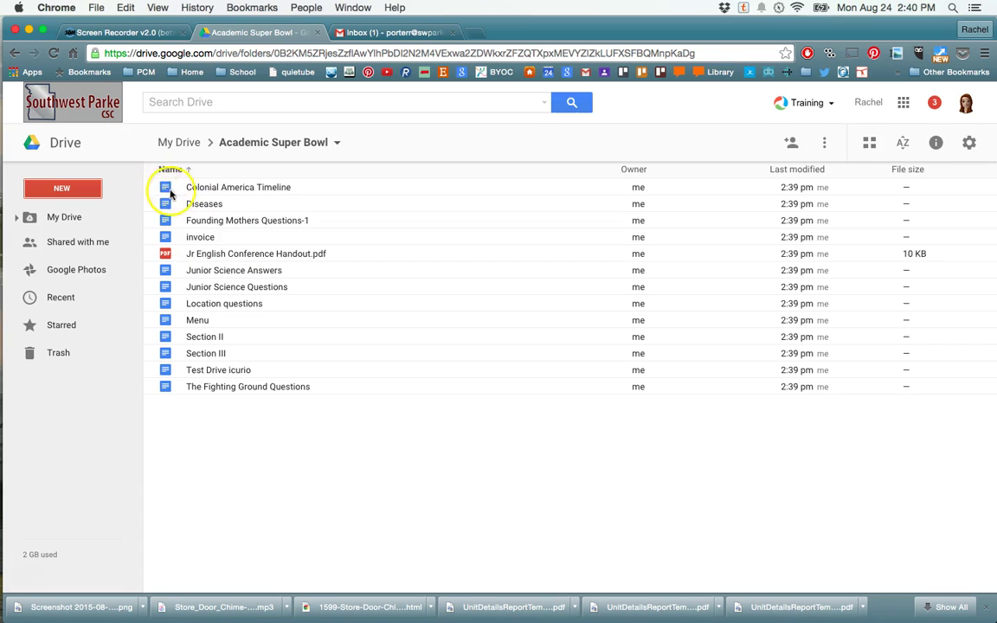
- View the uploaded Colonial America Timeline document in Google Docs and close it again
{"action": "double_click", "coordinate": [220, 192]}
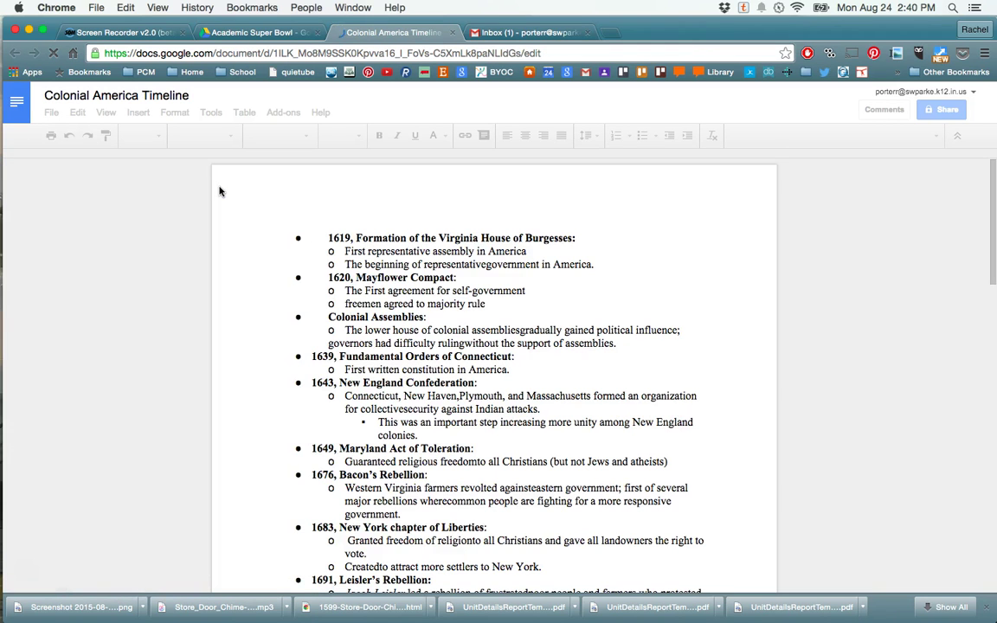
{"action": "left_click", "coordinate": [452, 33]}
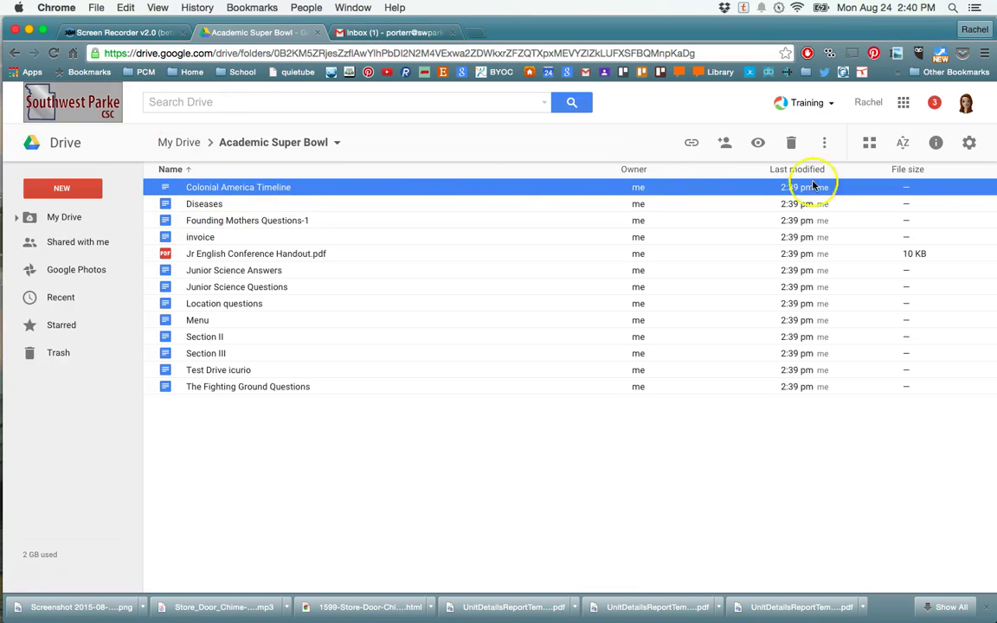
- Turn off the conversion of uploaded files to Google Docs editor format in the Drive settings
{"action": "left_click", "coordinate": [970, 145]}
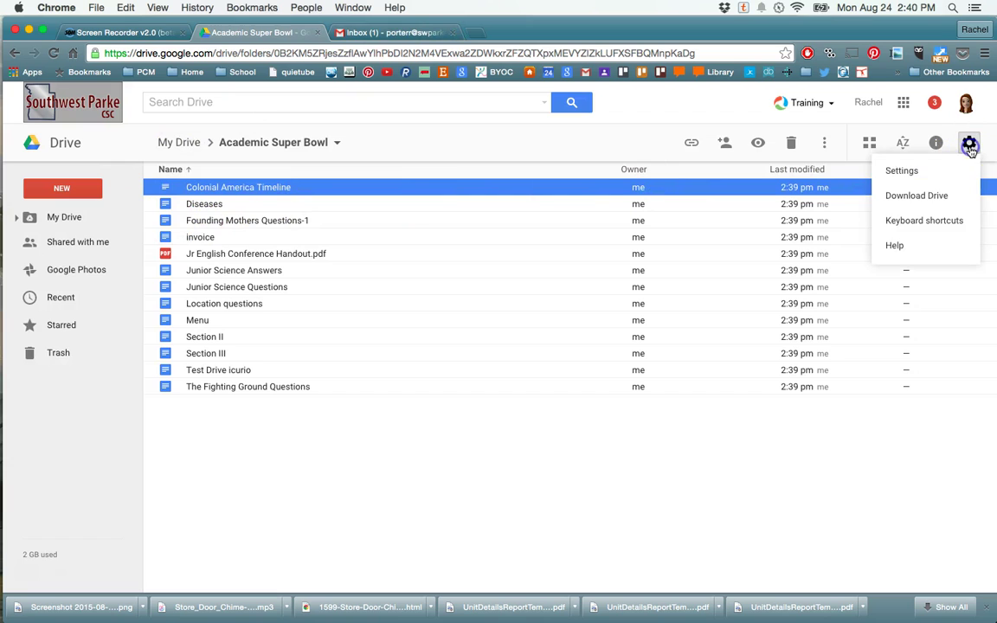
{"action": "left_click", "coordinate": [897, 173]}
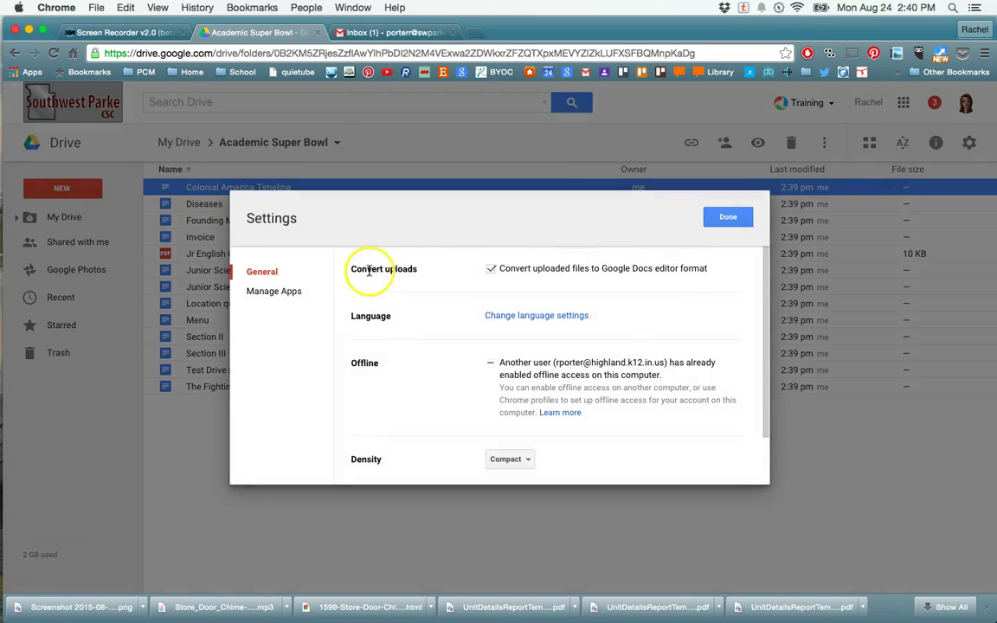
{"action": "left_click", "coordinate": [492, 270]}
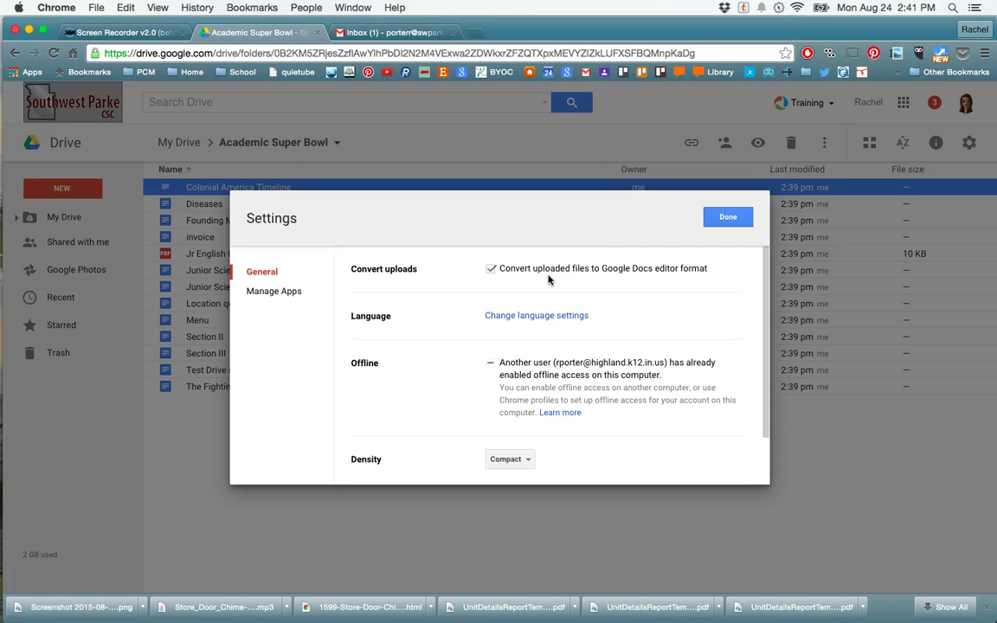
{"action": "left_click", "coordinate": [491, 269]}
{"action": "left_click", "coordinate": [732, 217]}
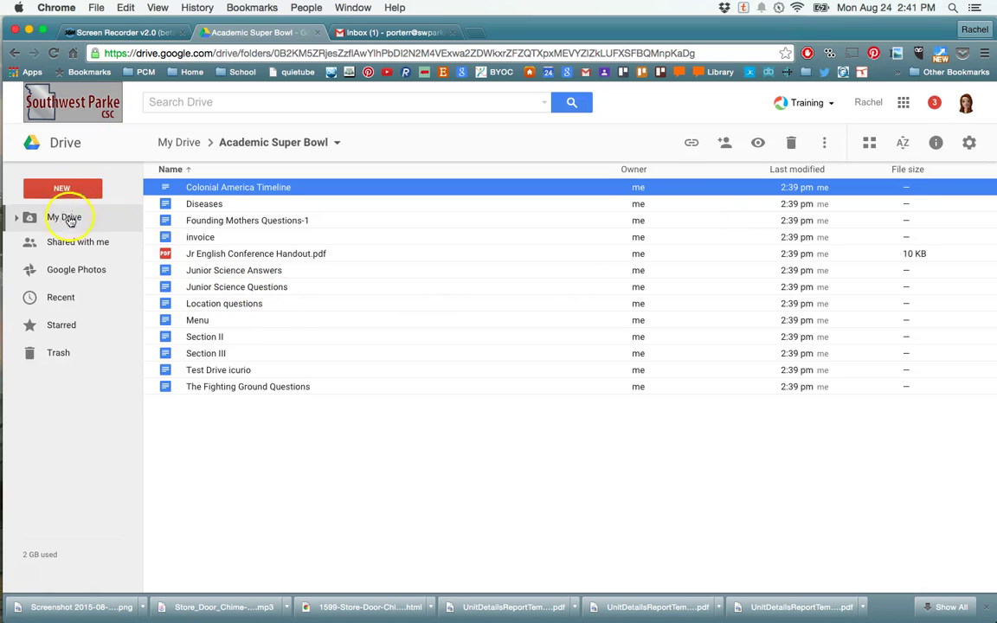
- Upload Colonial America Timeline.docx from the local Academic Super Bowl folder into the current Drive folder
{"action": "left_click", "coordinate": [61, 188]}
{"action": "left_click", "coordinate": [68, 247]}
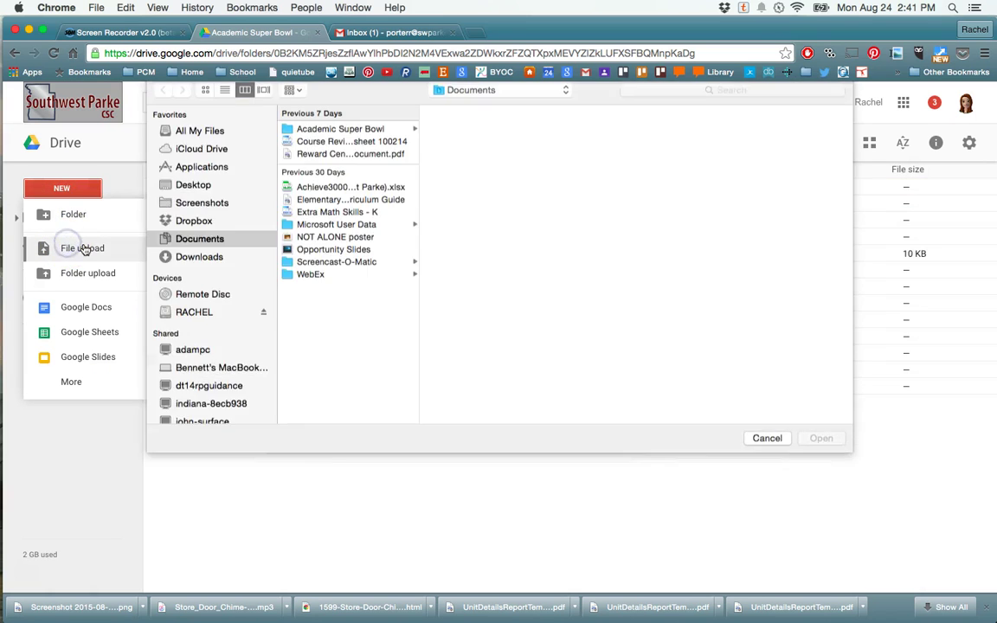
{"action": "left_click", "coordinate": [368, 136]}
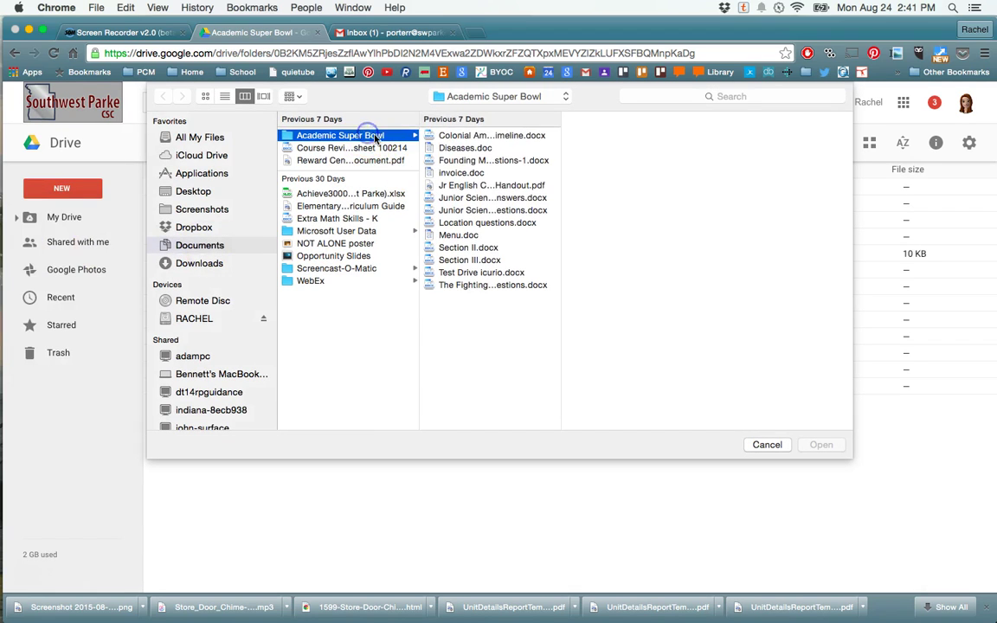
{"action": "left_click", "coordinate": [490, 137]}
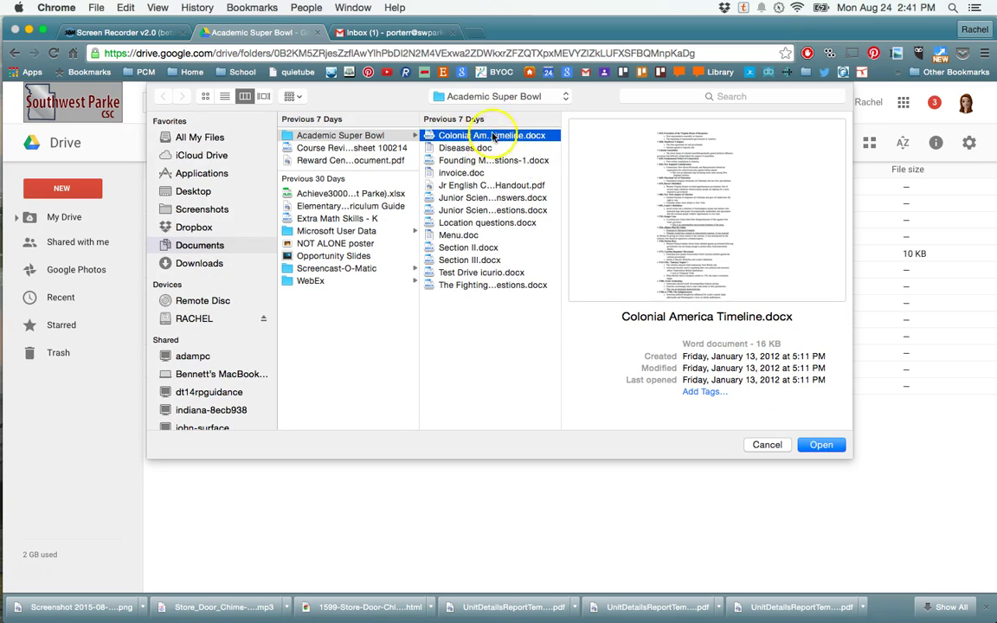
{"action": "left_click", "coordinate": [819, 447]}
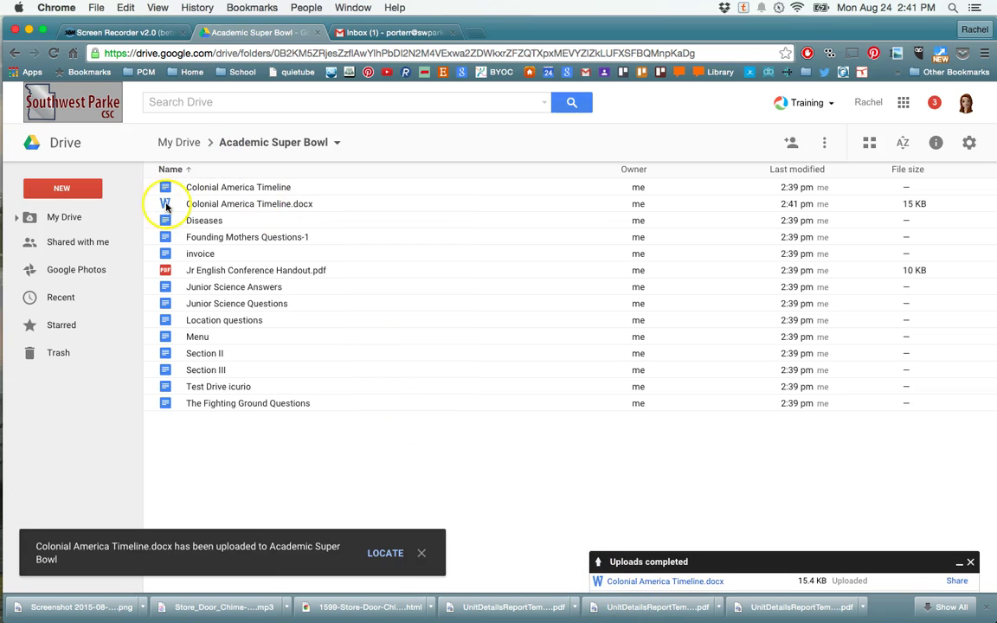
- Preview the uploaded Colonial America Timeline.docx and look through its text
{"action": "left_click", "coordinate": [239, 204]}
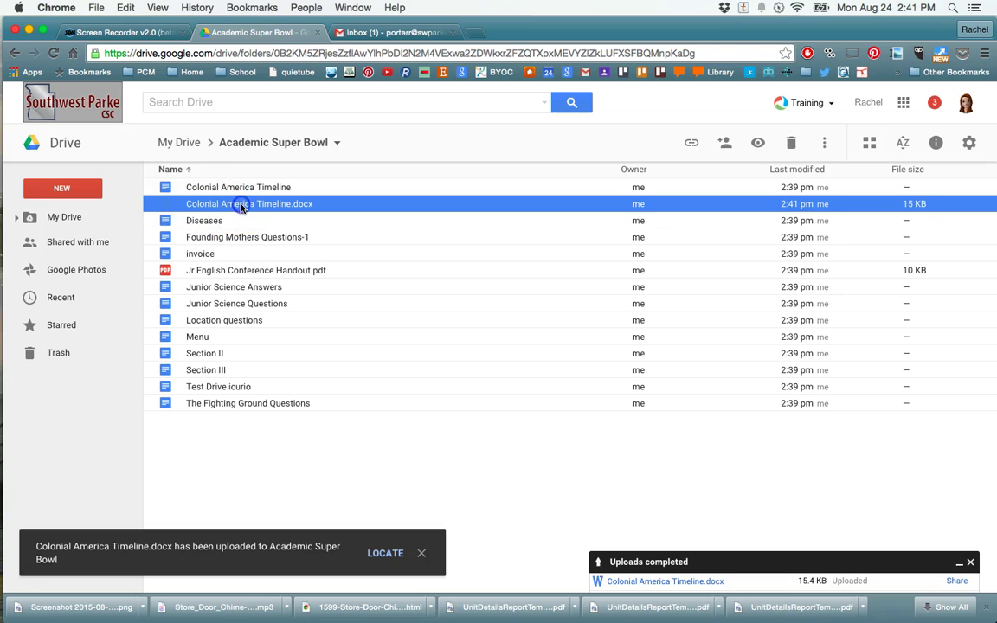
{"action": "double_click", "coordinate": [242, 205]}
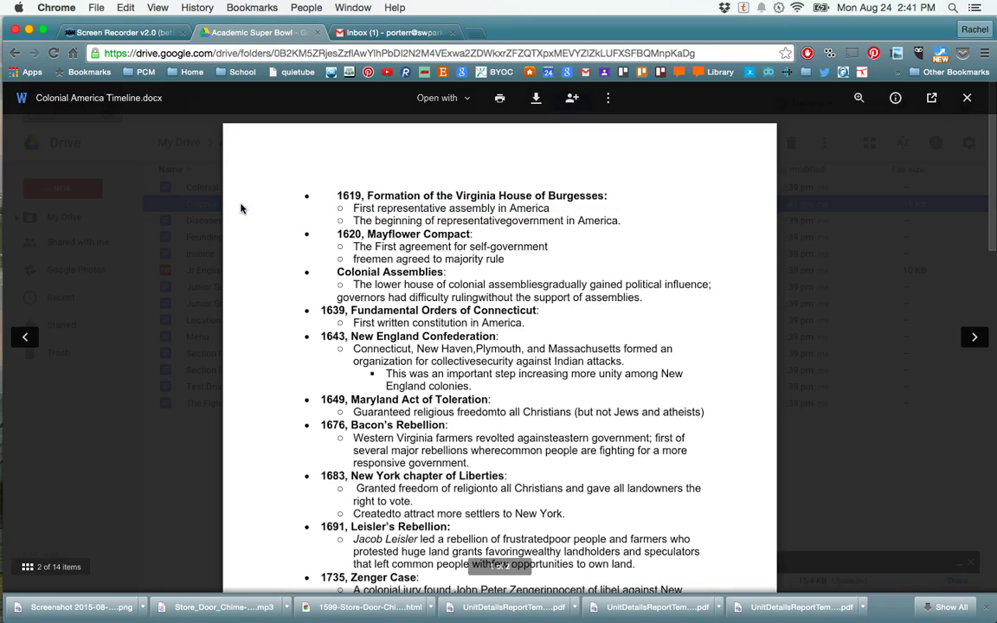
{"action": "scroll", "coordinate": [500, 255], "scroll_direction": "down", "scroll_amount": 2}
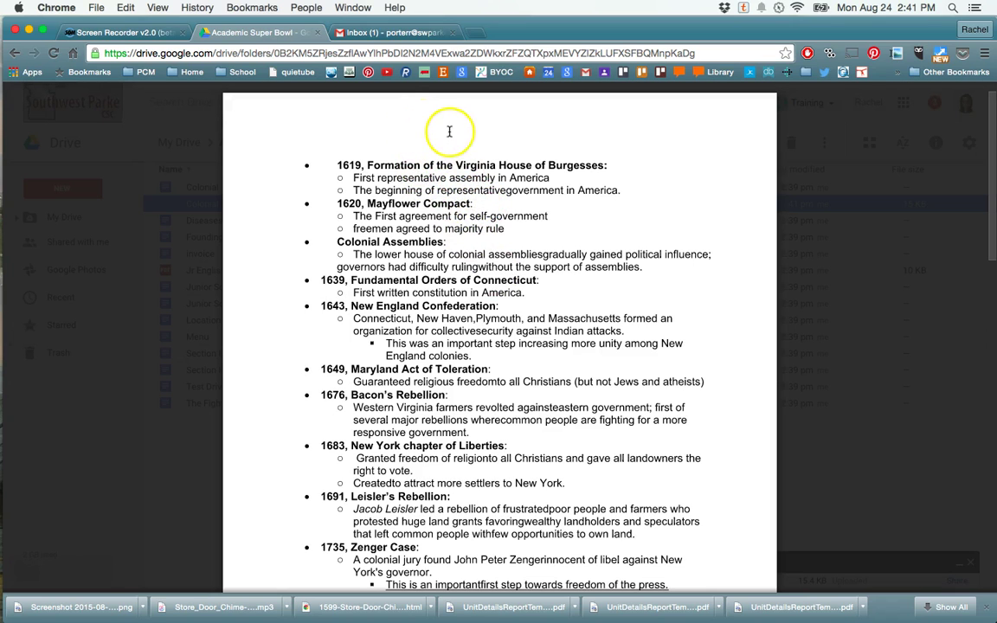
- Open the previewed Word file with Google Docs to create an editable copy, and close that copy
{"action": "left_click", "coordinate": [438, 101]}
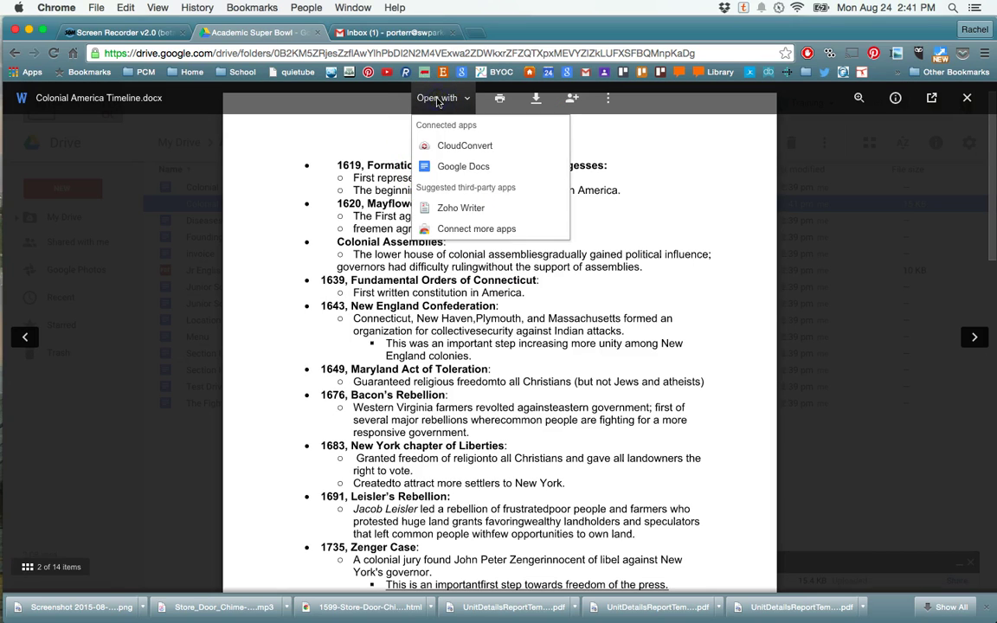
{"action": "left_click", "coordinate": [449, 168]}
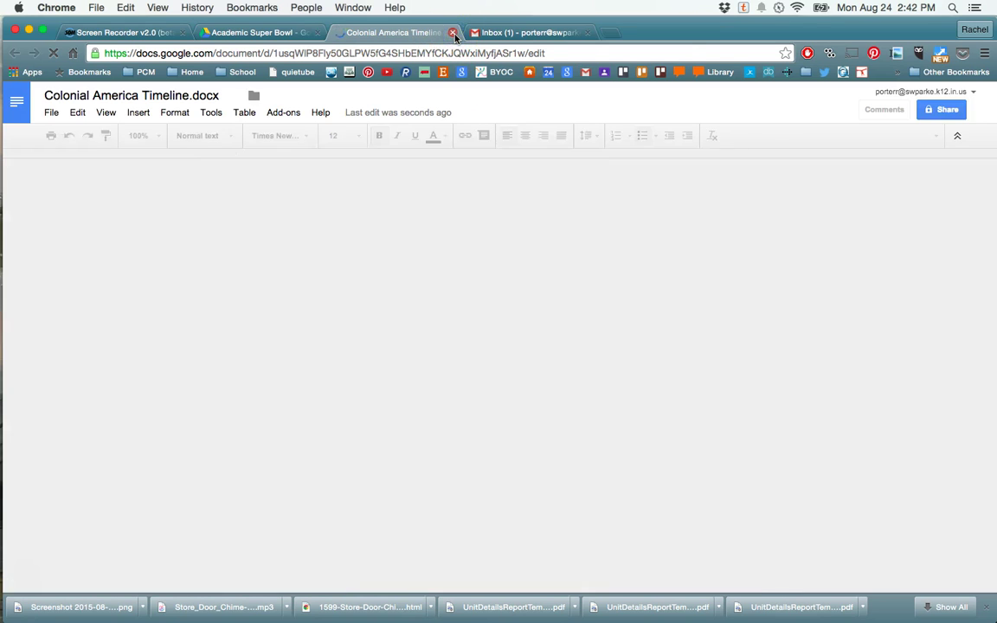
{"action": "left_click", "coordinate": [453, 33]}
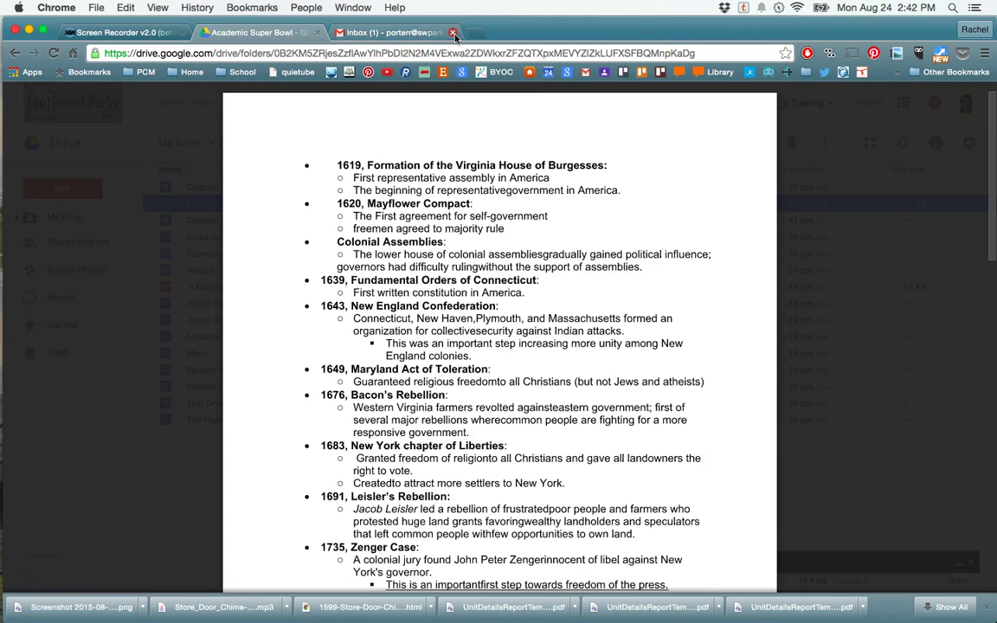
- Close the document preview and compare the Word file Colonial America Timeline.docx with its Google Docs copy in the folder list
{"action": "left_click", "coordinate": [966, 101]}
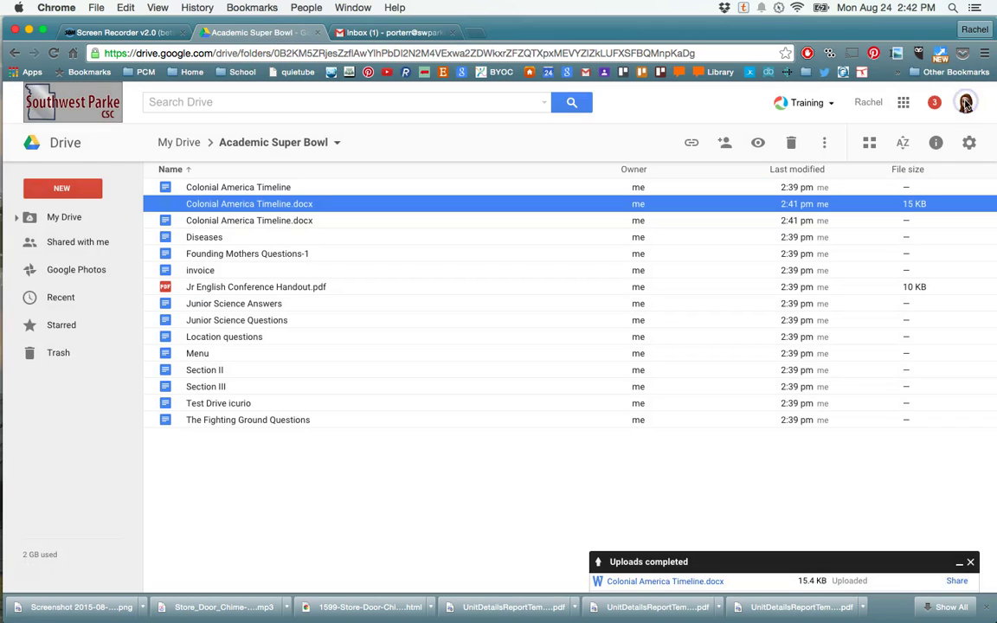
{"action": "left_click", "coordinate": [256, 222]}
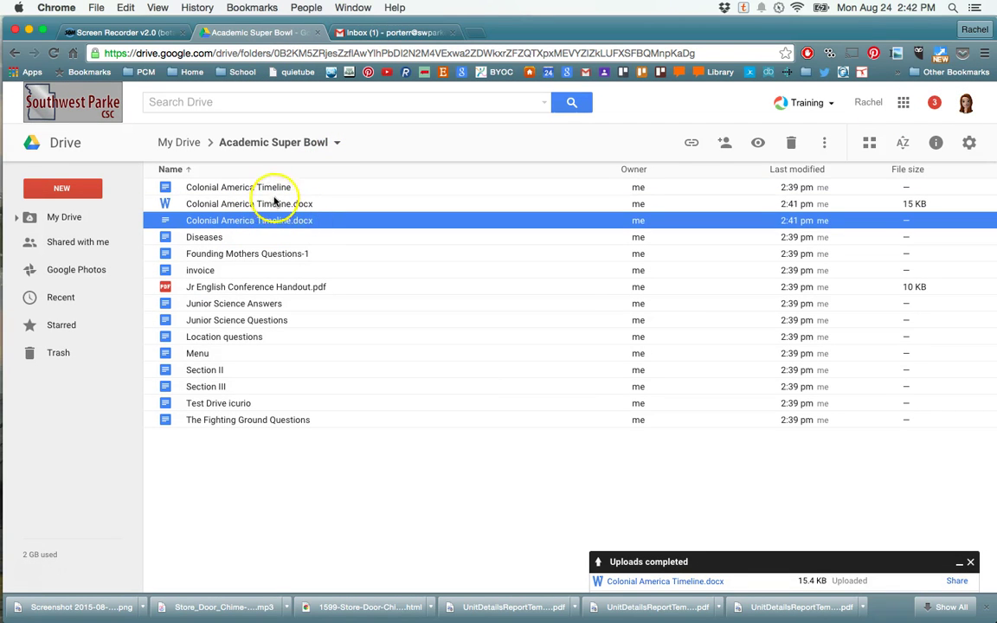
{"action": "left_click", "coordinate": [277, 202]}
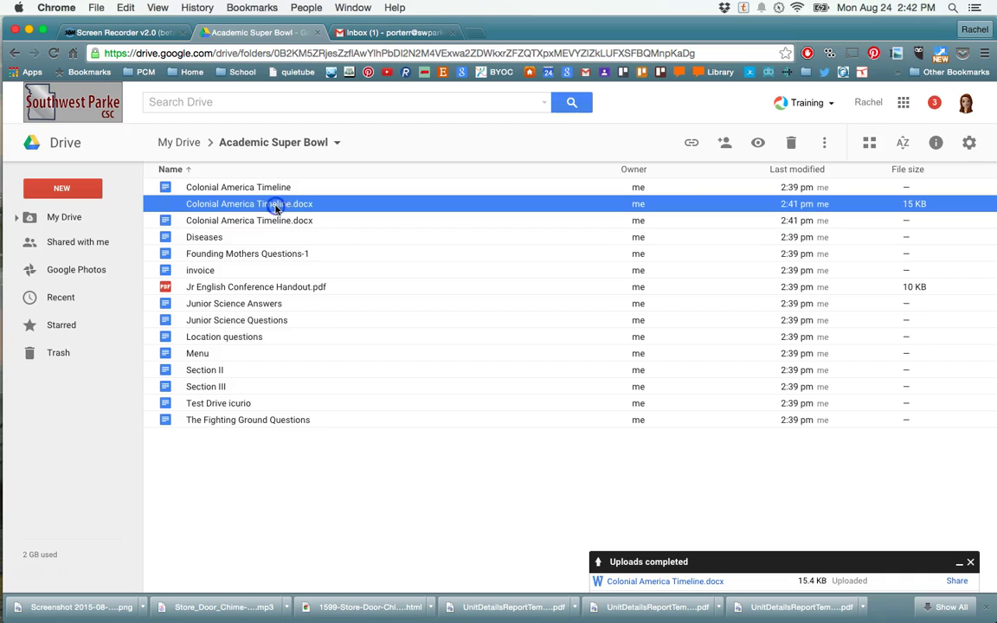
{"action": "left_click", "coordinate": [329, 224]}
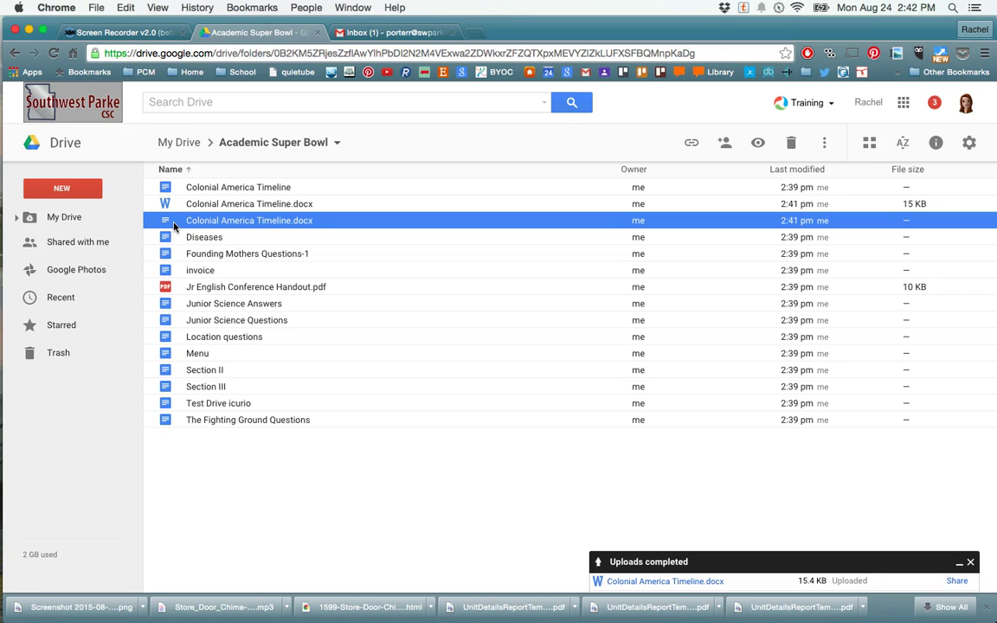
- Turn on the conversion of uploaded files to Google Docs editor format in the Drive settings, and dismiss the completed uploads notice
{"action": "left_click", "coordinate": [970, 143]}
{"action": "left_click", "coordinate": [900, 172]}
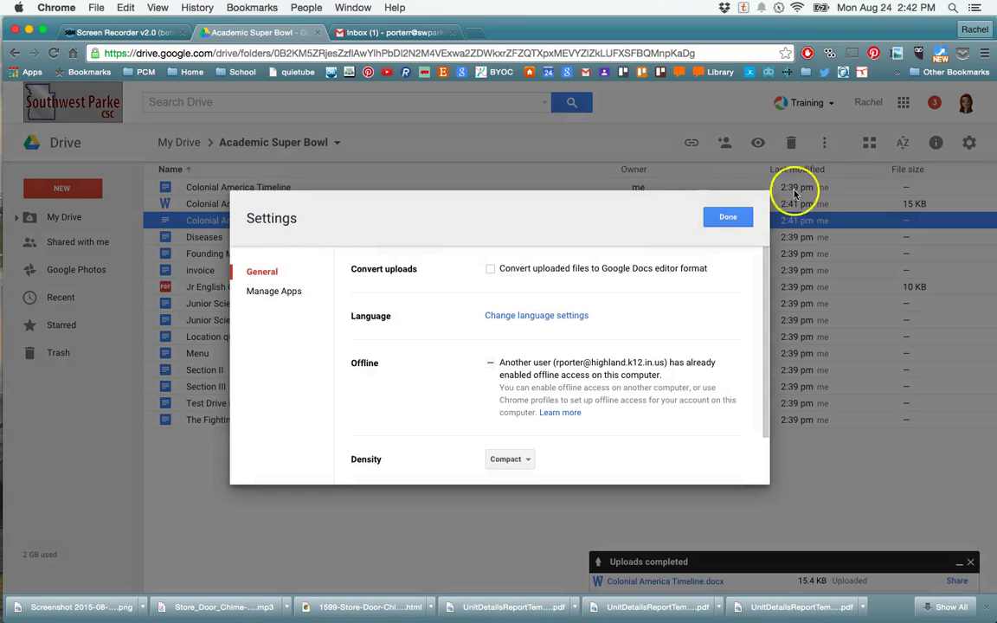
{"action": "left_click", "coordinate": [492, 268]}
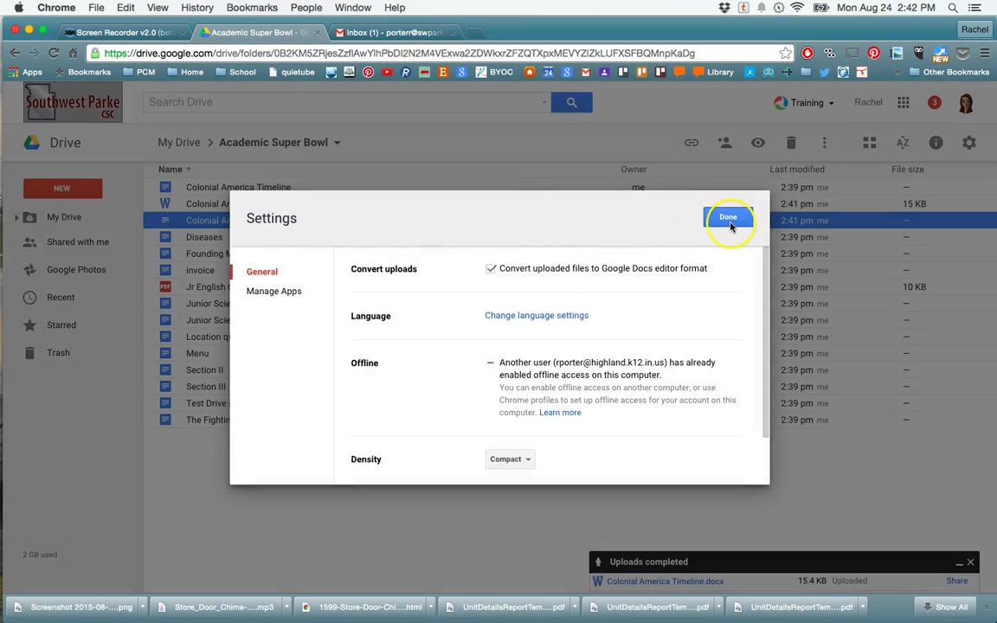
{"action": "left_click", "coordinate": [729, 218]}
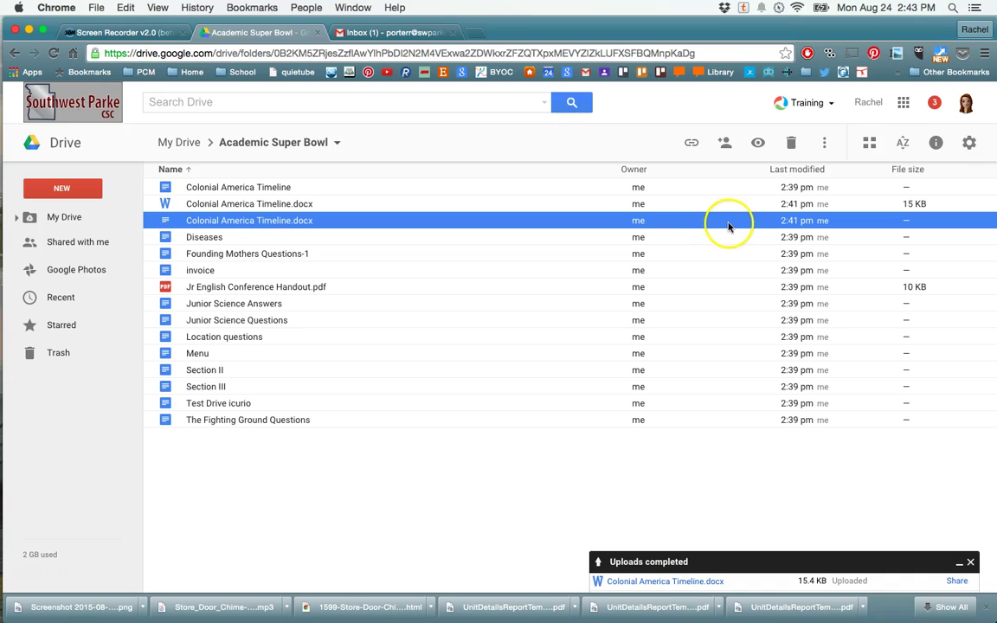
{"action": "left_click", "coordinate": [970, 562]}
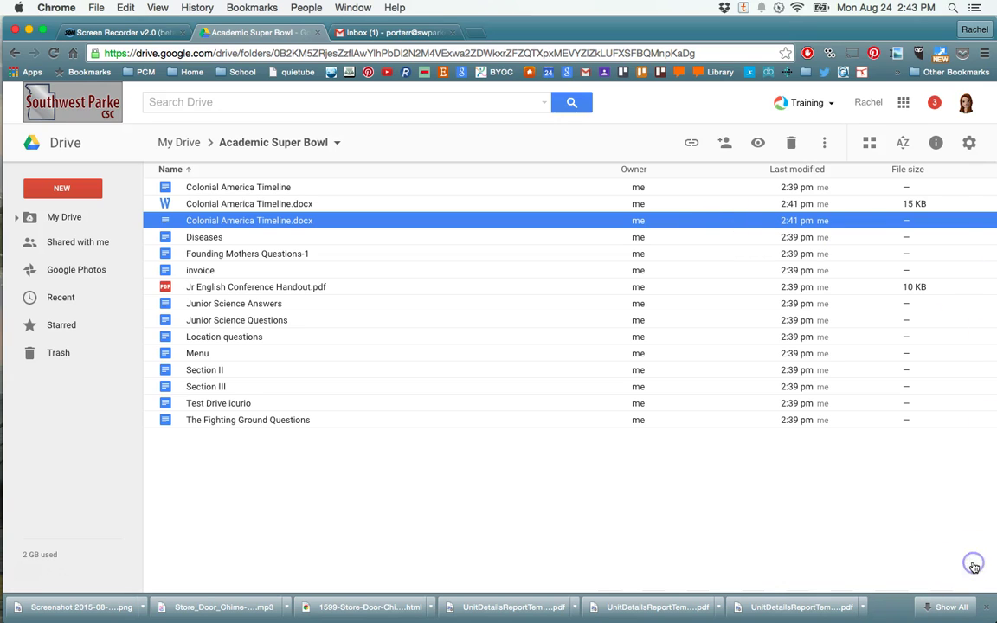
{"action": "left_click", "coordinate": [442, 472]}
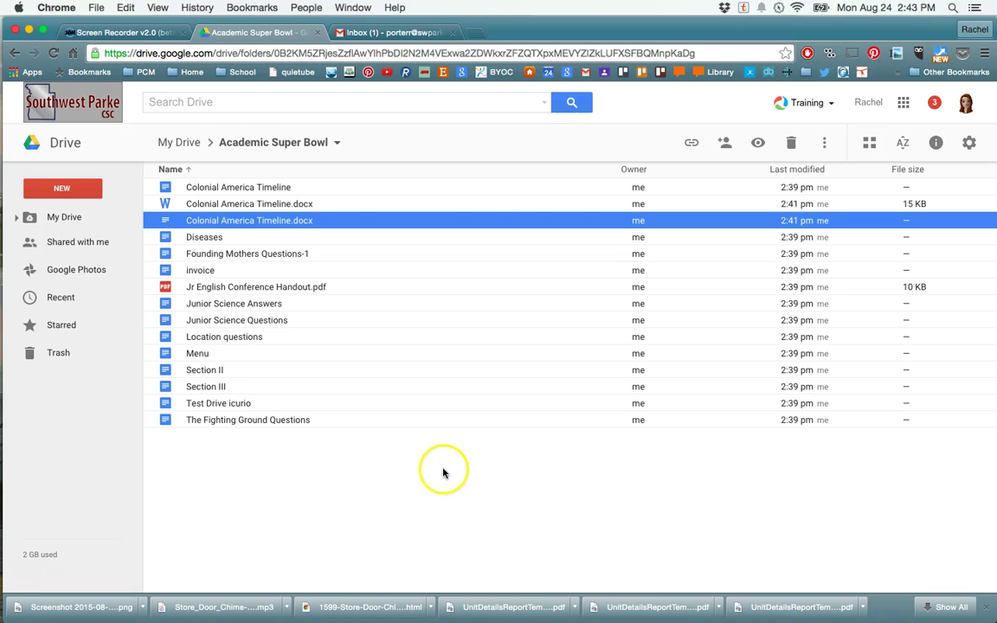